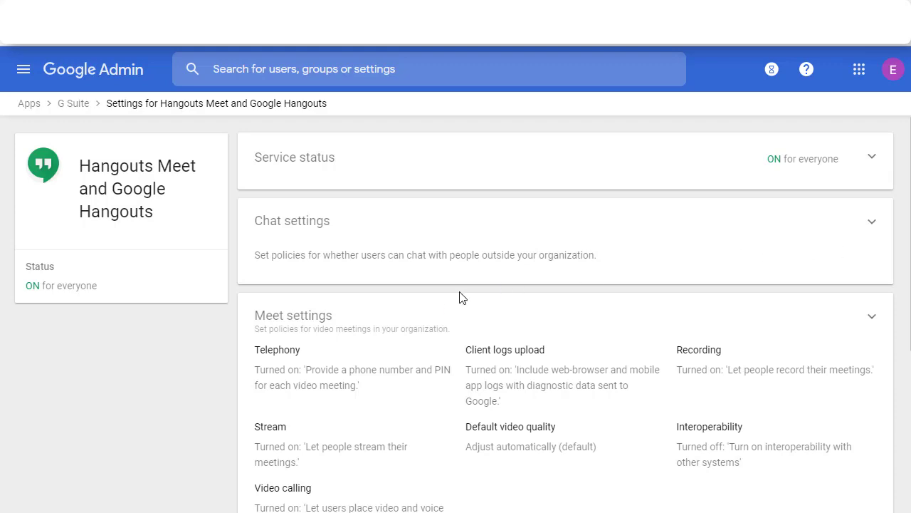
# In the Admin console's Meet settings, confirm that meeting recording is turned on
pyautogui.click(447, 313)
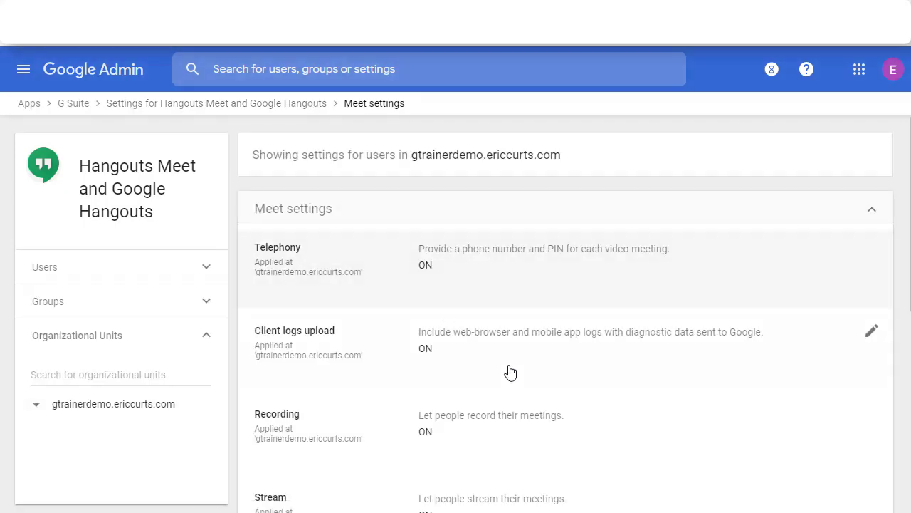
pyautogui.scroll(-2, 551, 429)
pyautogui.click(567, 306)
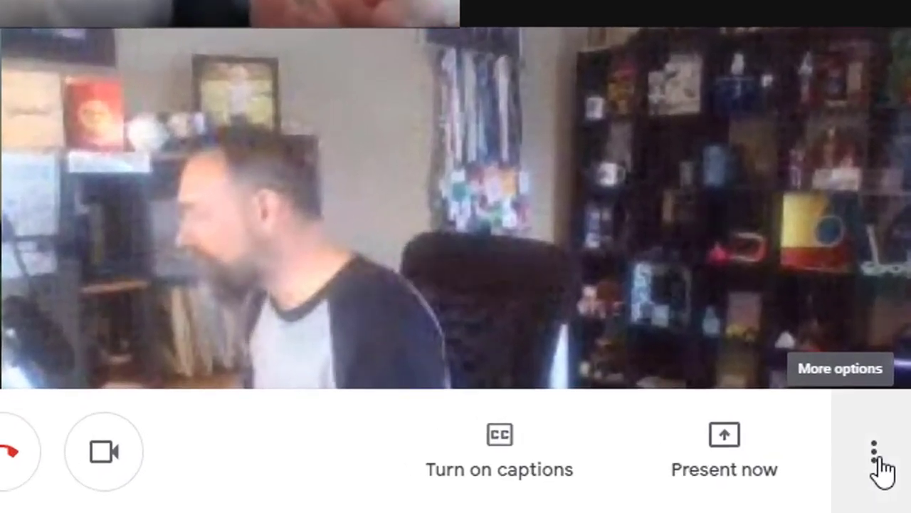
# Start recording the class meeting and accept the recording consent notice
pyautogui.click(893, 486)
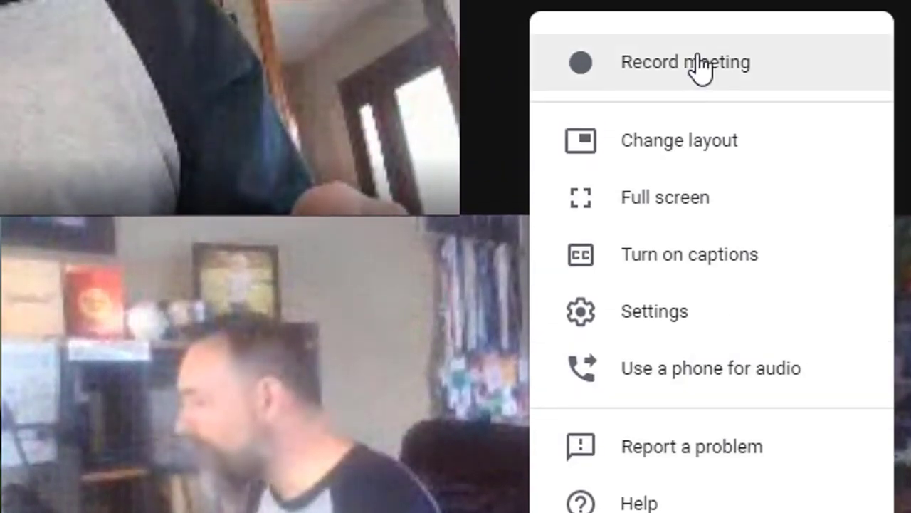
pyautogui.click(697, 67)
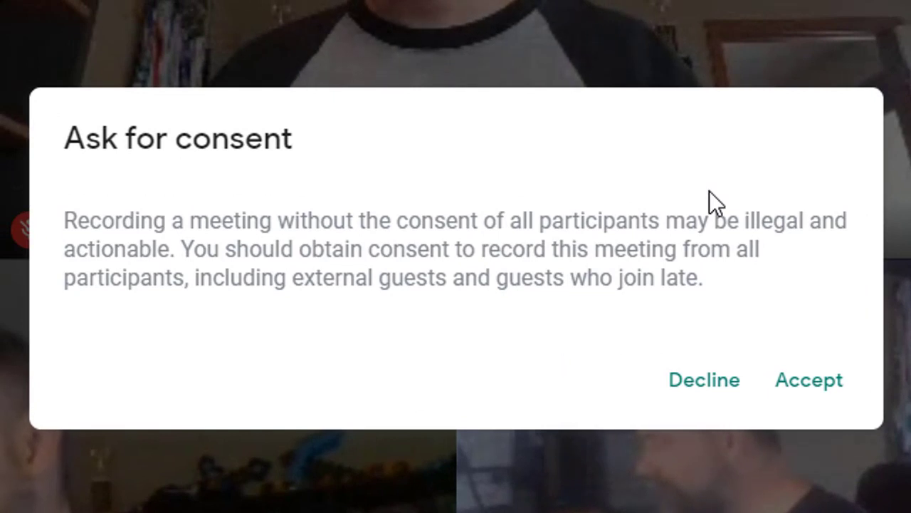
pyautogui.click(807, 396)
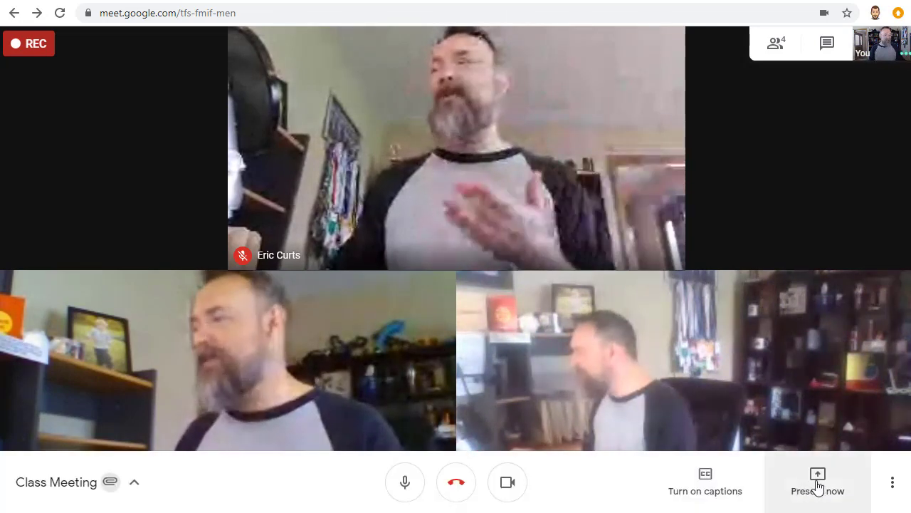
pyautogui.click(816, 488)
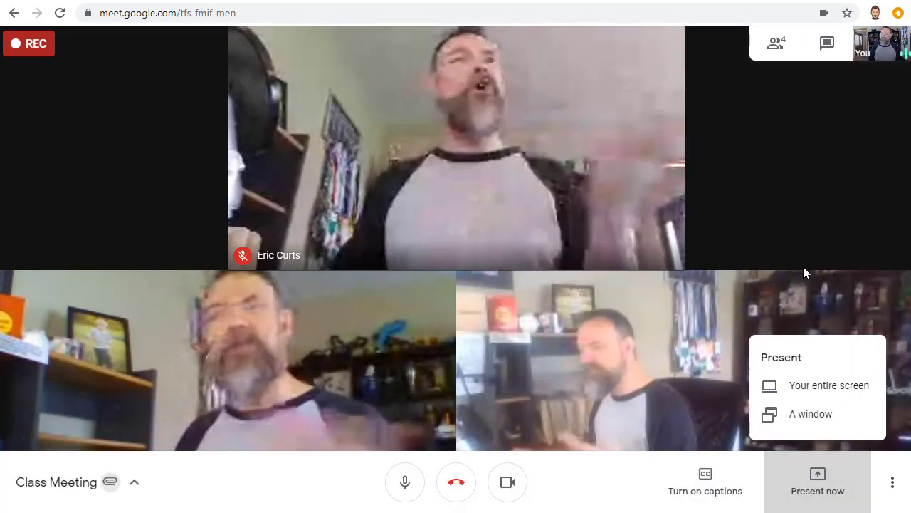
pyautogui.click(802, 217)
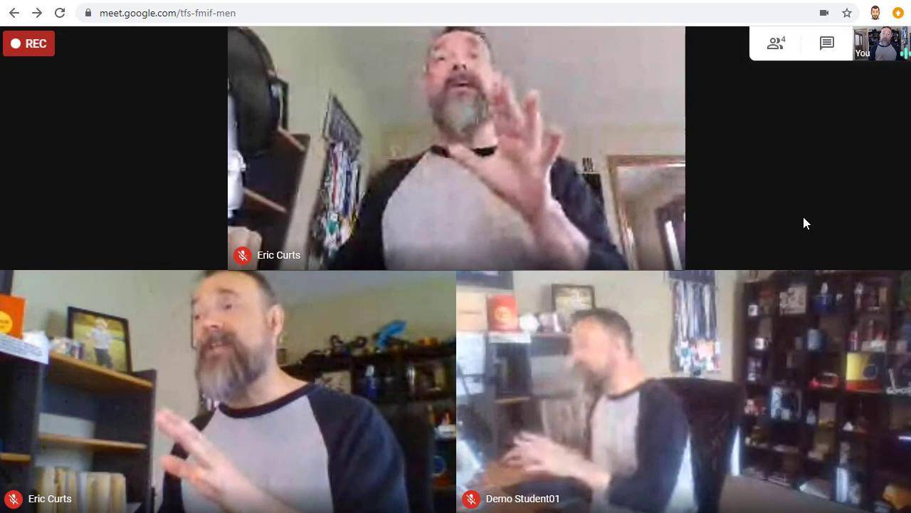
pyautogui.moveTo(657, 263)
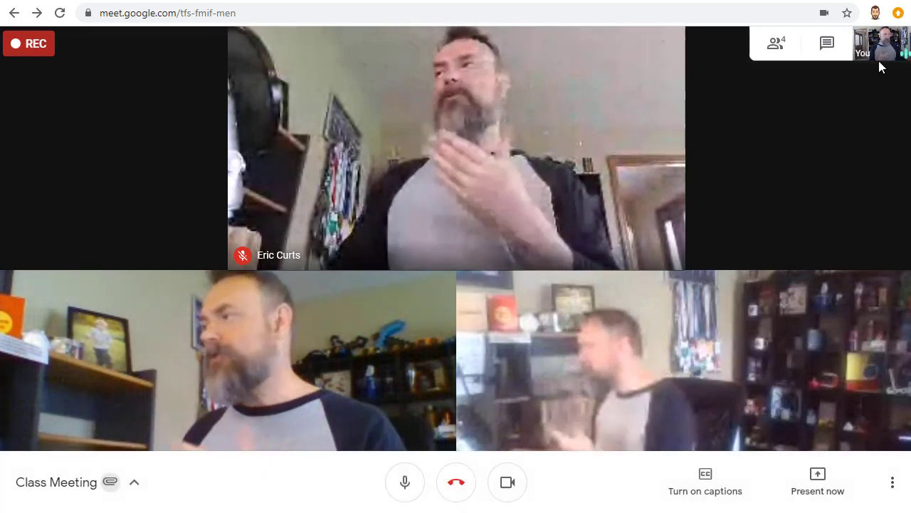
pyautogui.click(880, 57)
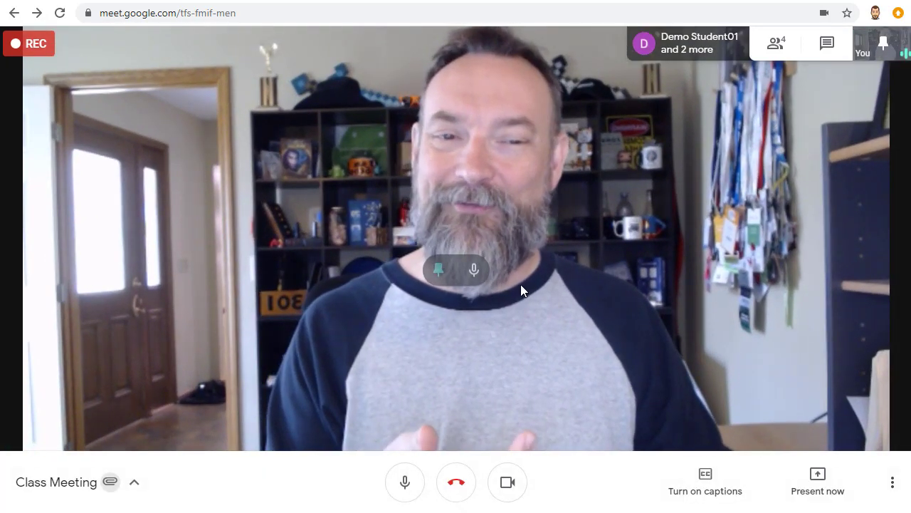
pyautogui.click(439, 272)
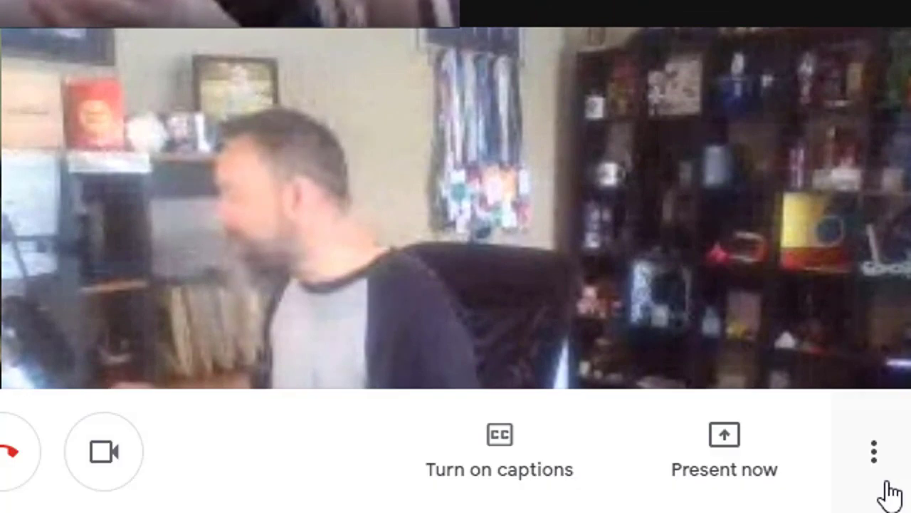
# Stop the class meeting recording and confirm, so it saves to Drive
pyautogui.click(890, 499)
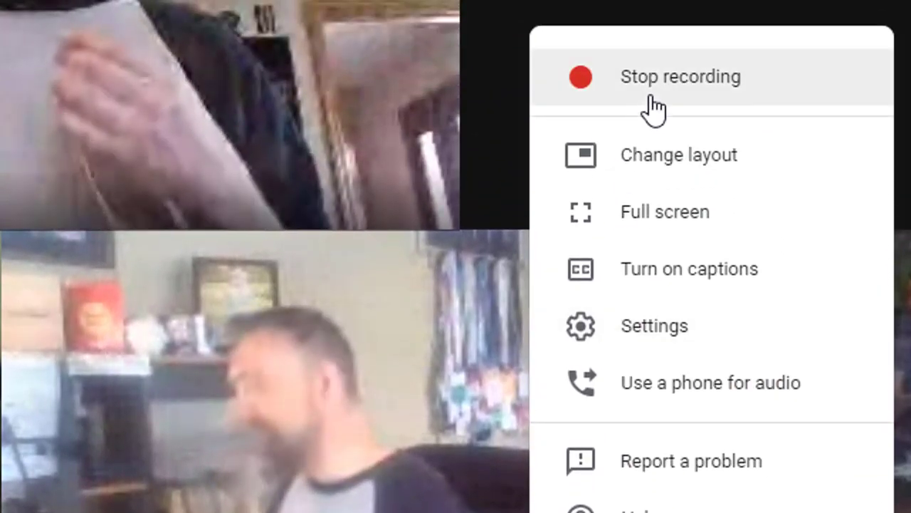
pyautogui.click(648, 107)
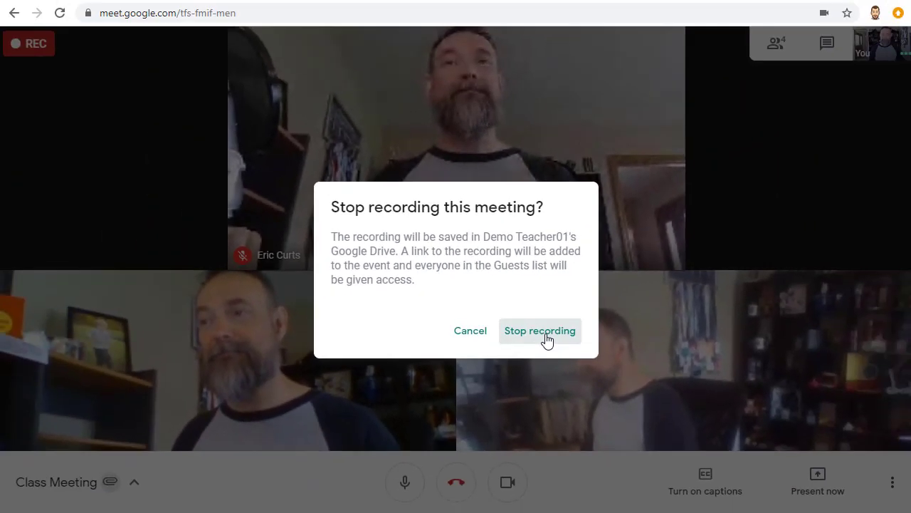
pyautogui.click(623, 410)
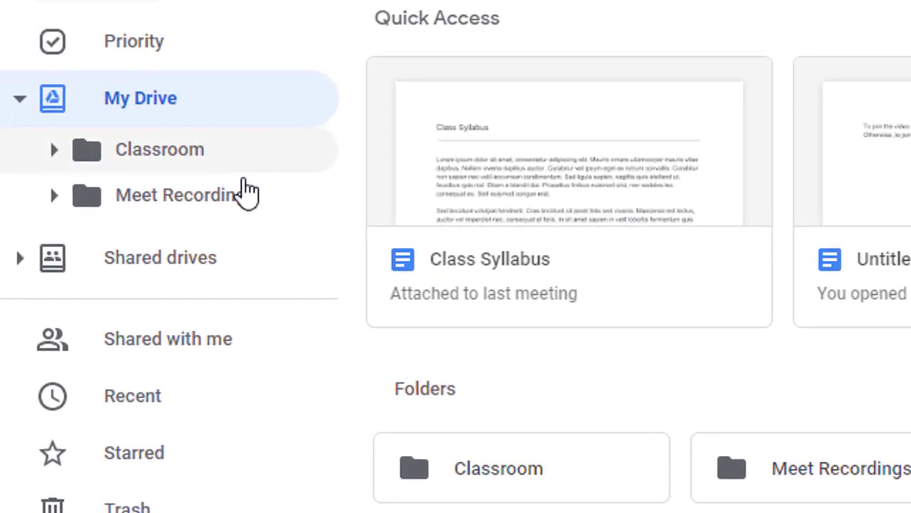
# Open the Meet Recordings folder under My Drive
pyautogui.click(214, 206)
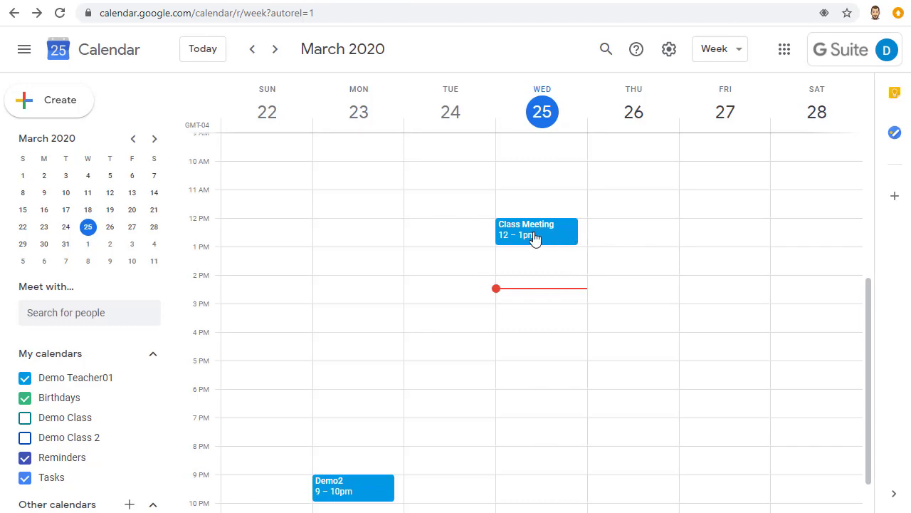
# Open the 12–1pm Class Meeting event to view its details and attachments
pyautogui.click(536, 239)
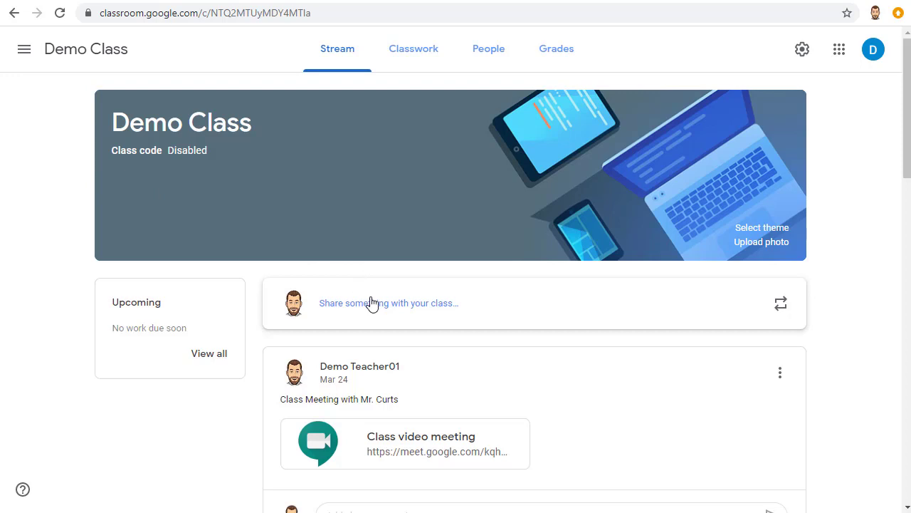
# Look through the Classwork page's create options, then return to the class stream
pyautogui.click(425, 57)
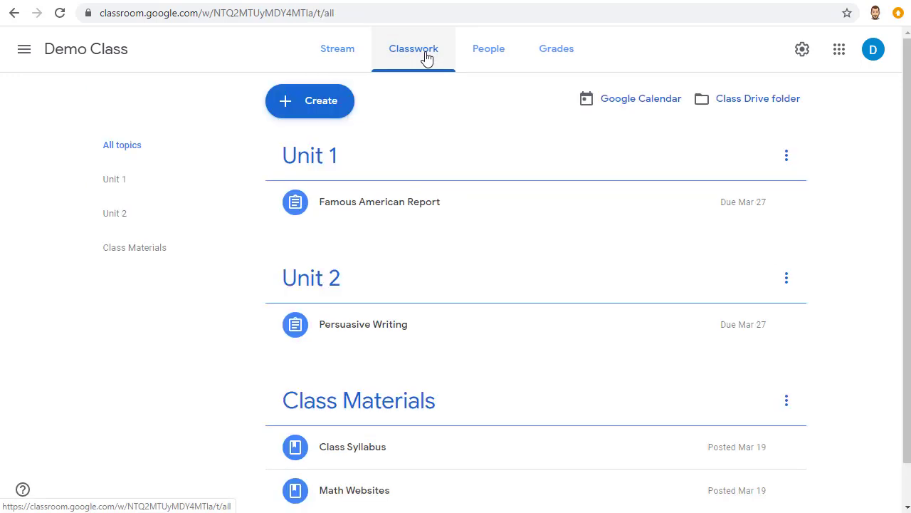
pyautogui.click(324, 109)
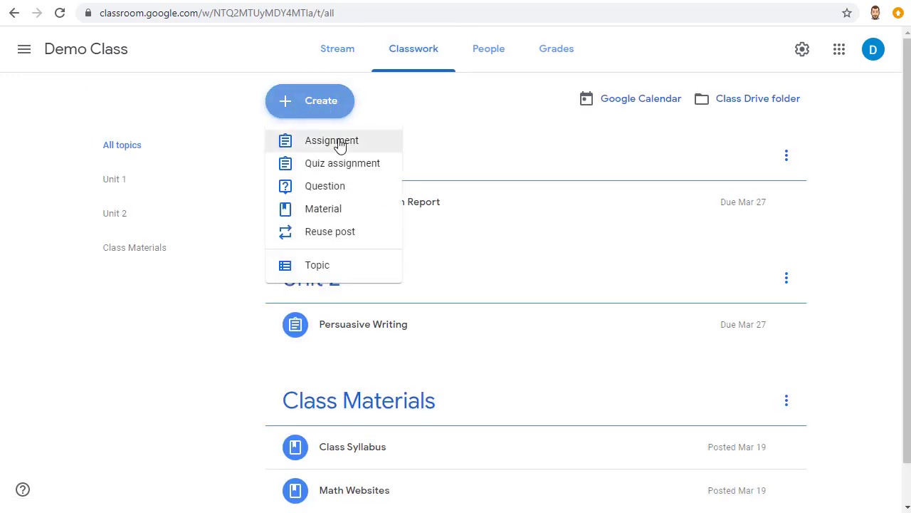
pyautogui.click(324, 51)
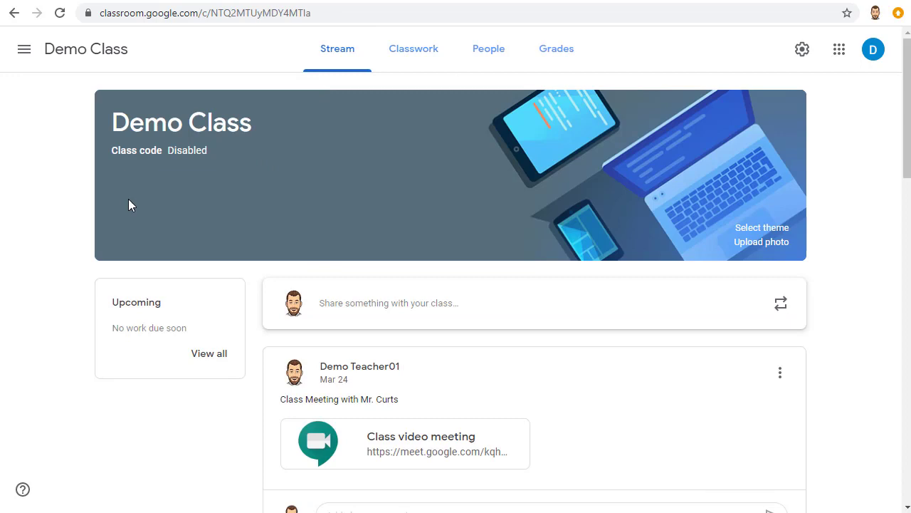
# Draft an announcement reading 'Here is the video from today's lesson' and attach from Google Drive
pyautogui.click(366, 307)
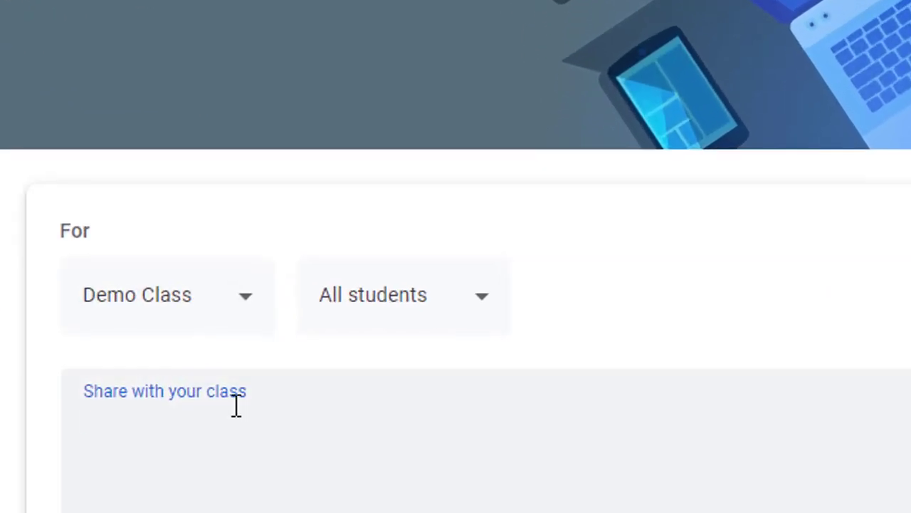
pyautogui.write("Here is the video from today's lesson")
pyautogui.scroll(-3, 230, 427)
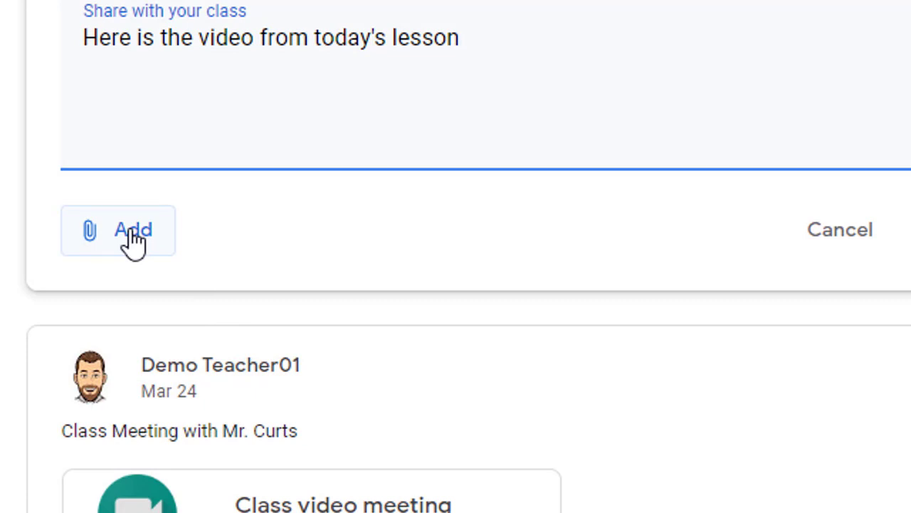
pyautogui.click(134, 242)
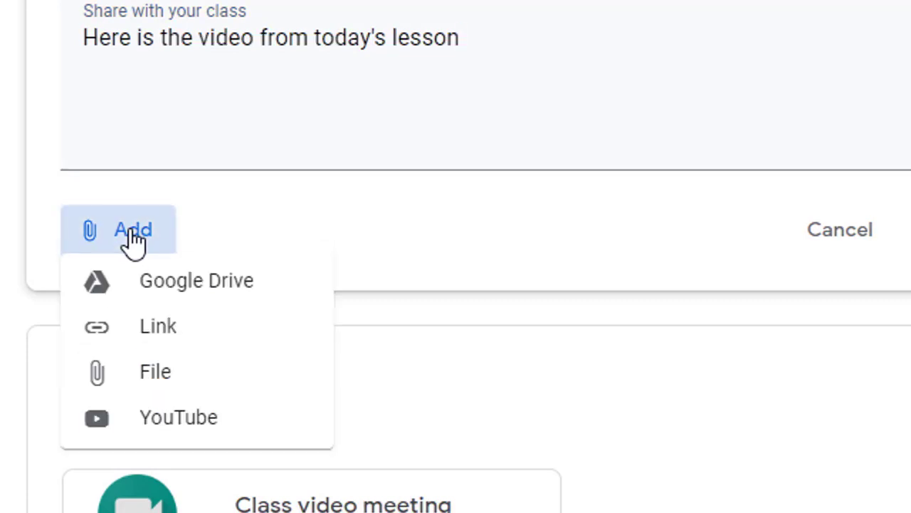
pyautogui.click(175, 298)
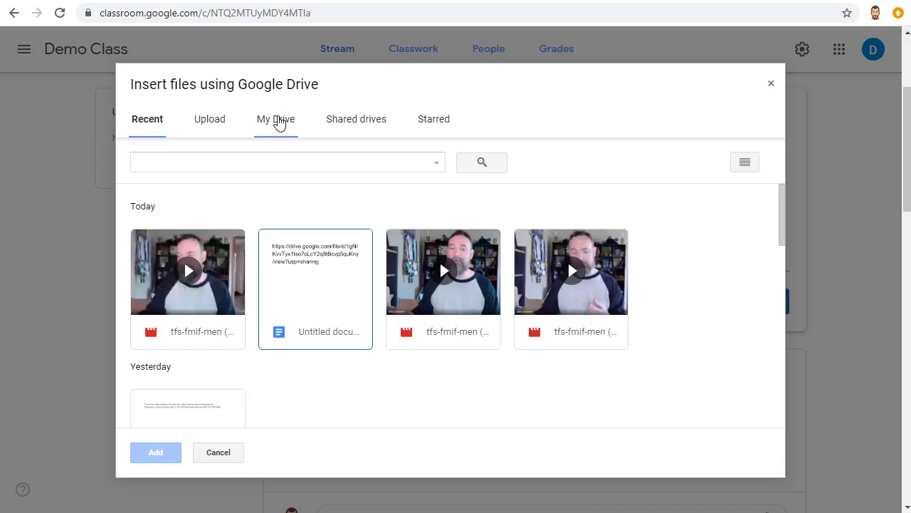
# Attach the third video from My Drive > Meet Recordings and publish the announcement
pyautogui.click(277, 120)
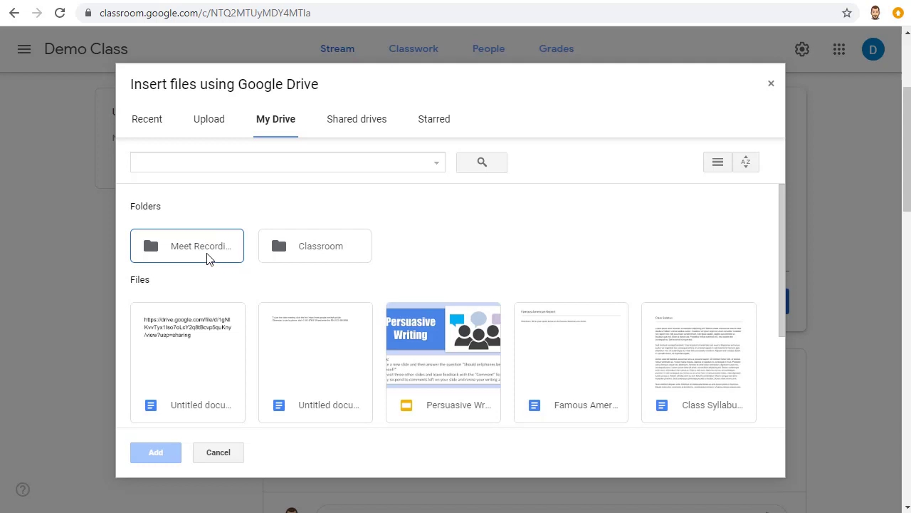
pyautogui.doubleClick(205, 258)
pyautogui.click(476, 325)
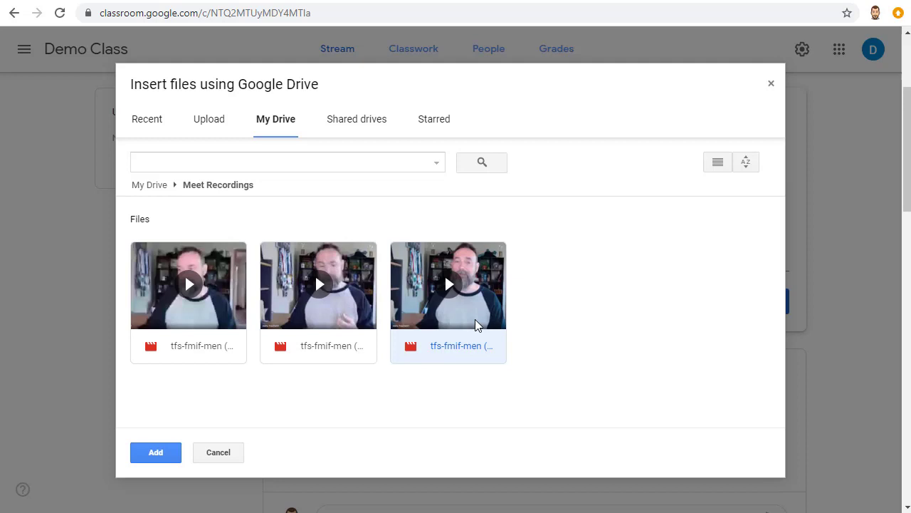
pyautogui.click(158, 453)
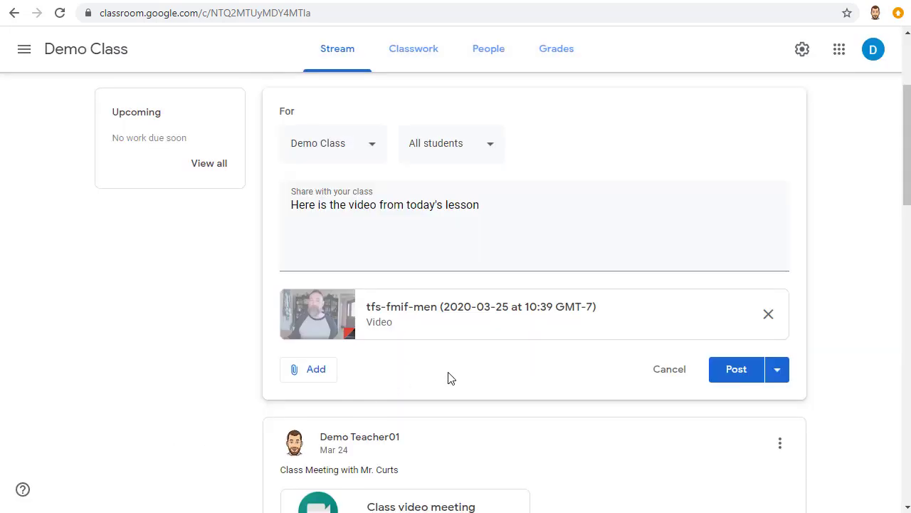
pyautogui.click(730, 379)
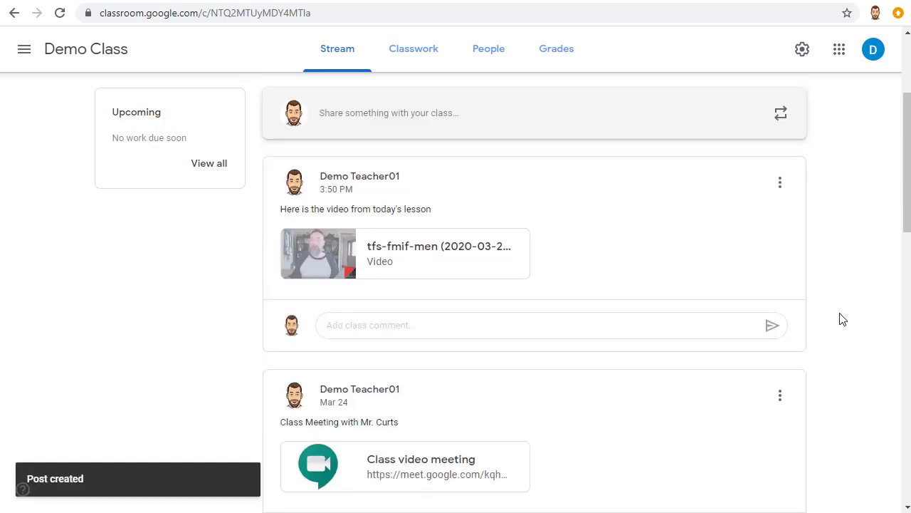
pyautogui.scroll(3, 842, 319)
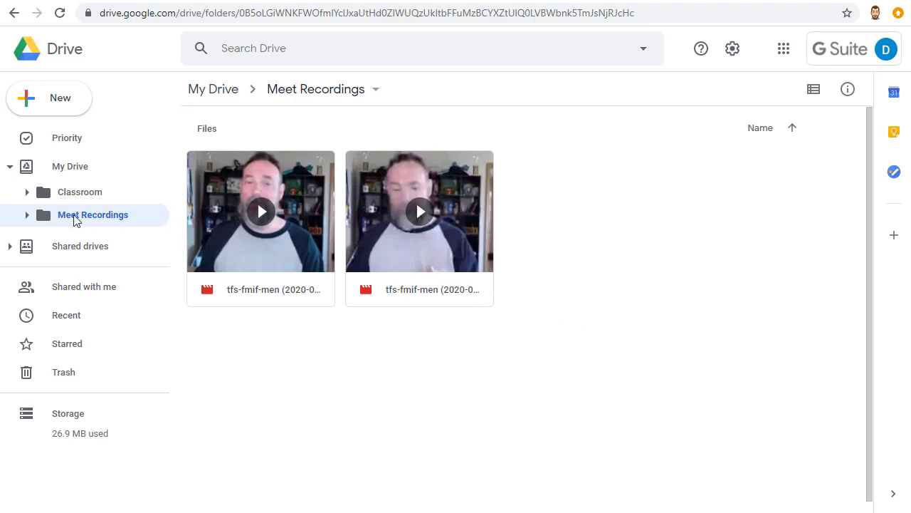
# Open the Share dialog for the second recording, the tfs-fmif-men video
pyautogui.click(441, 254)
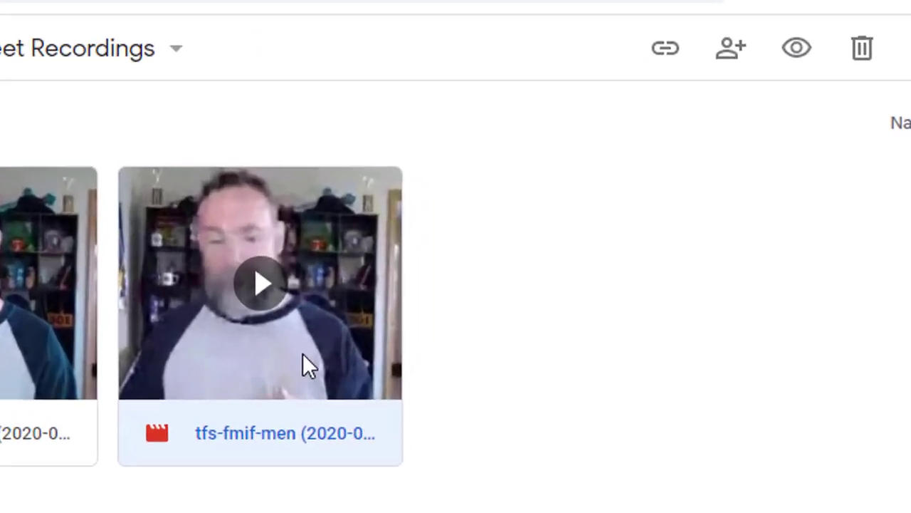
pyautogui.rightClick(442, 254)
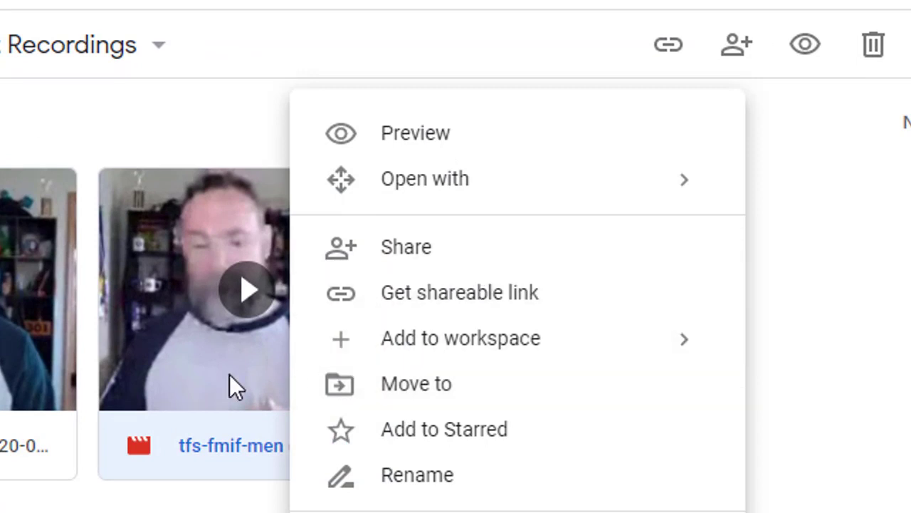
pyautogui.click(220, 390)
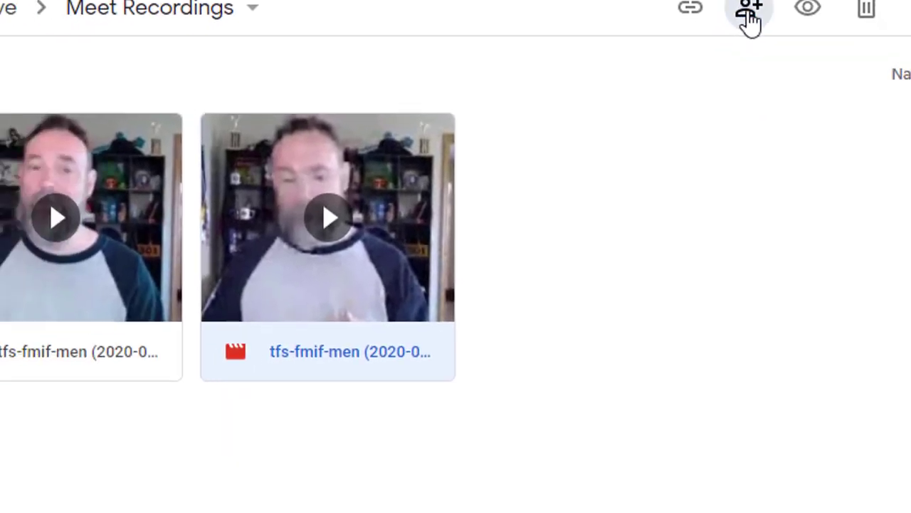
pyautogui.click(737, 46)
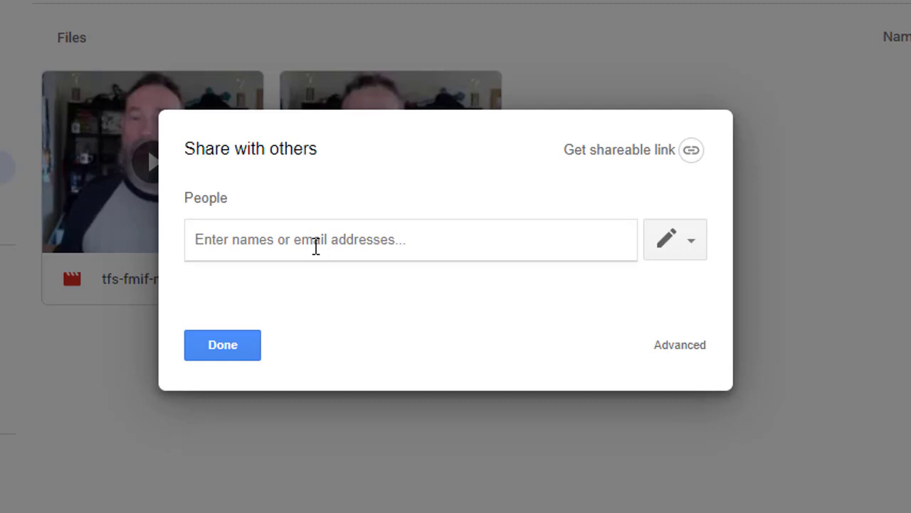
# Send the recording to the demo student account and turn on its shareable link
pyautogui.write('demo')
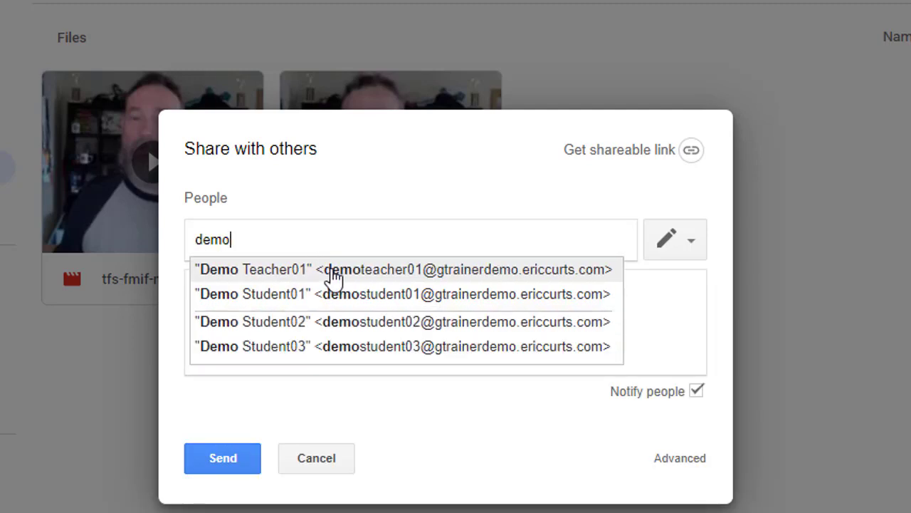
pyautogui.click(342, 329)
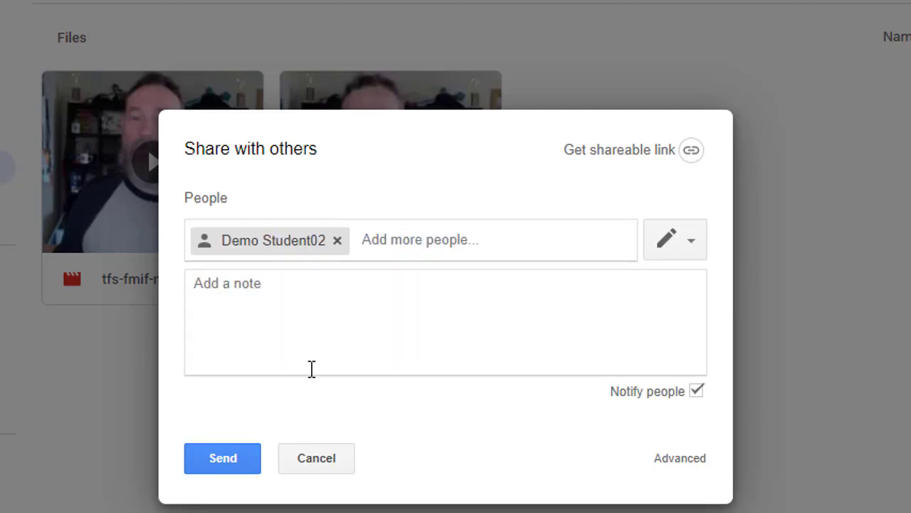
pyautogui.click(238, 477)
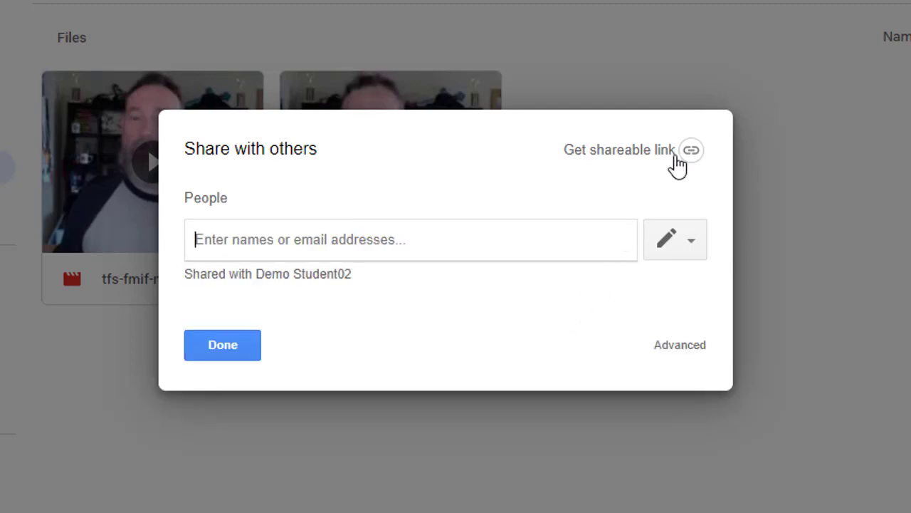
pyautogui.click(632, 161)
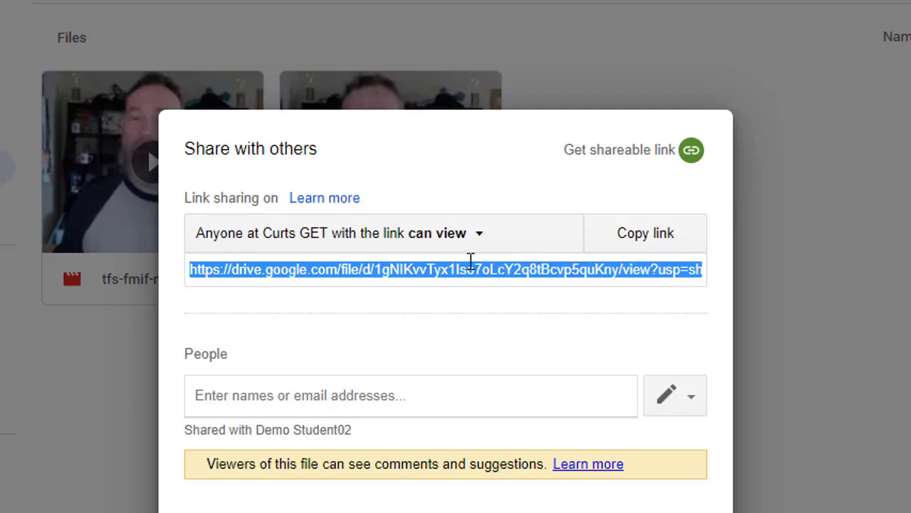
# Change link sharing to 'On - Anyone with the link' can view, and save
pyautogui.click(470, 237)
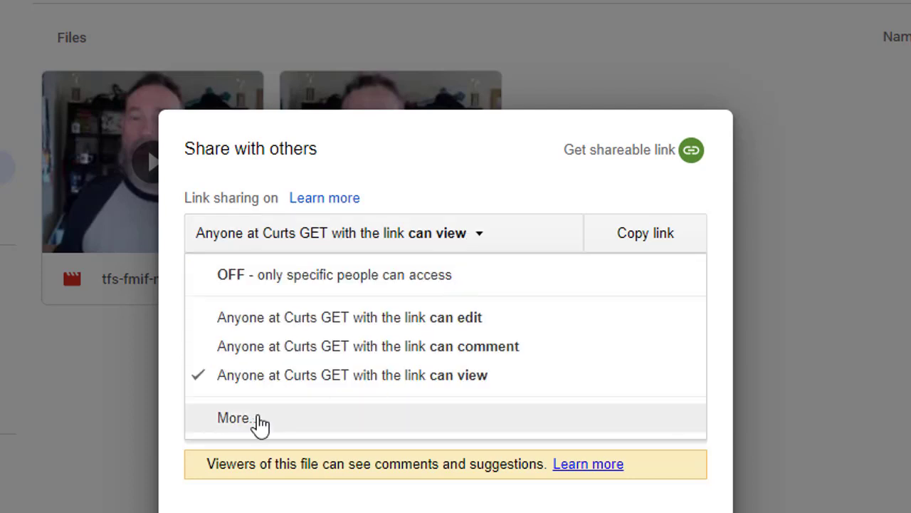
pyautogui.click(261, 421)
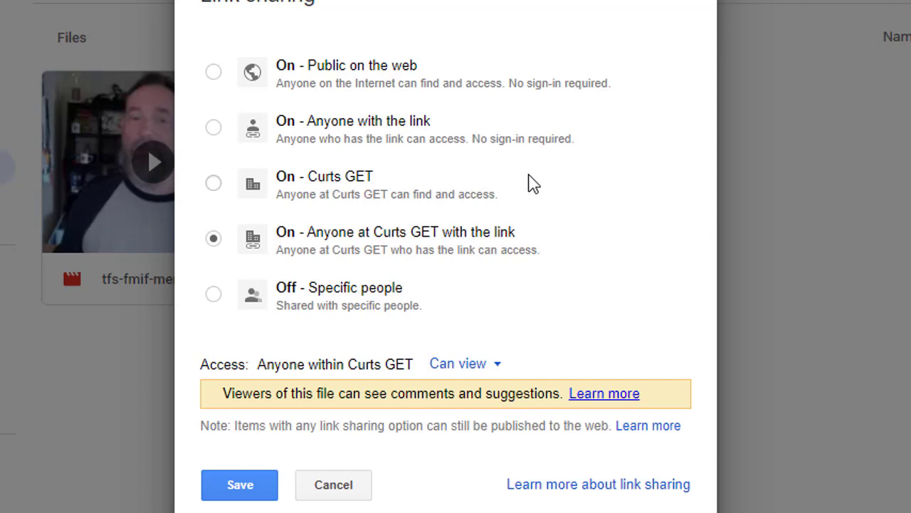
pyautogui.click(215, 129)
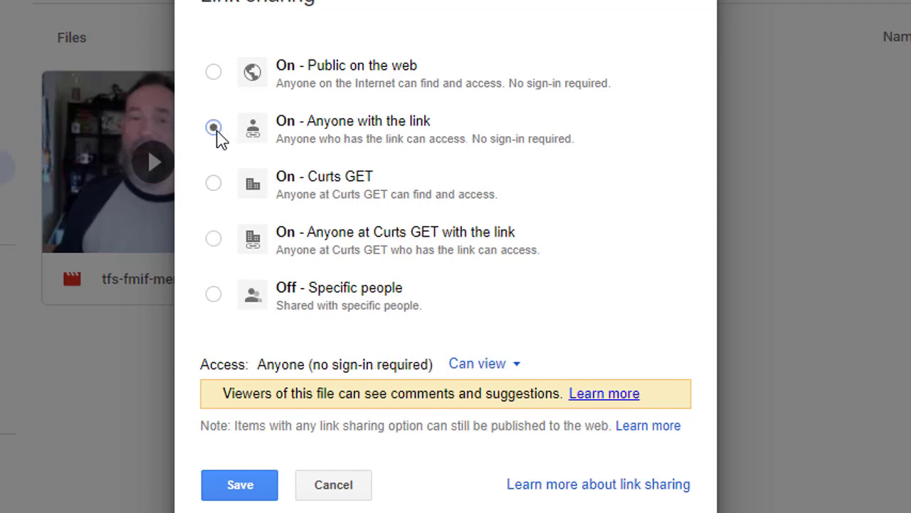
pyautogui.click(242, 485)
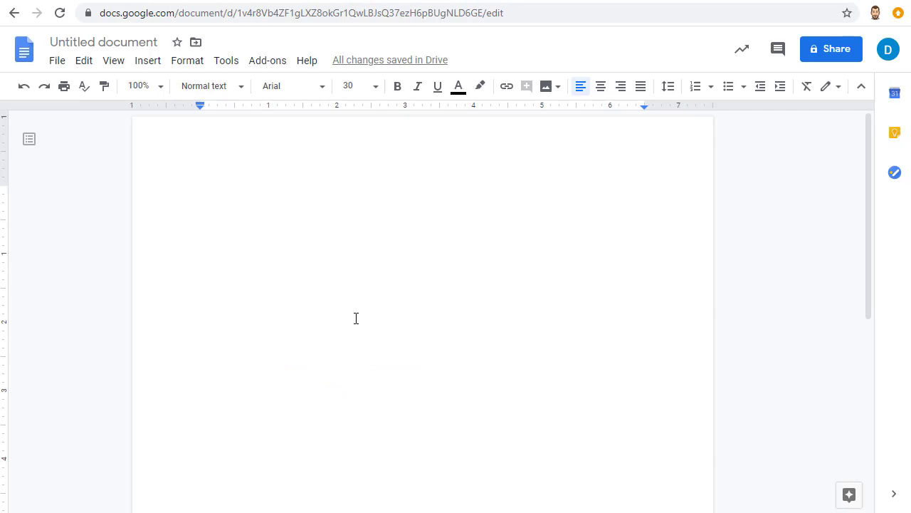
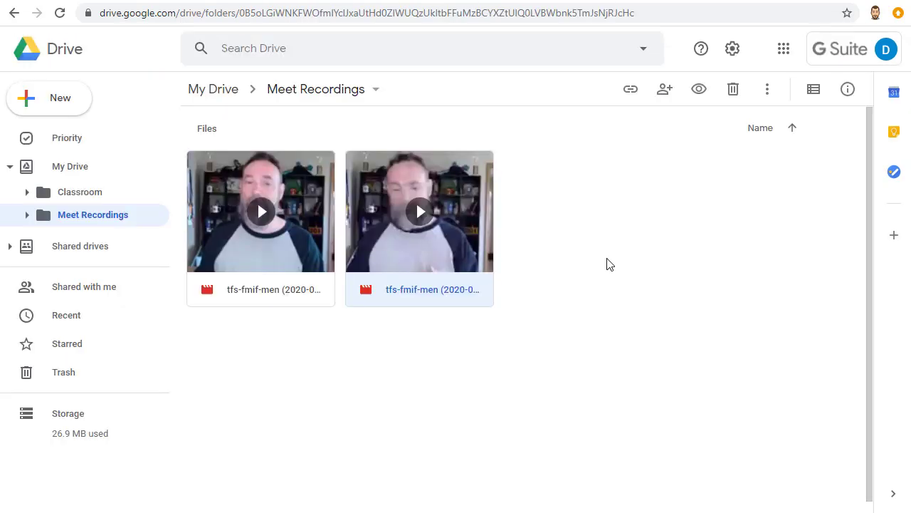
# Download the second tfs-fmif-men recording video from the Meet Recordings folder
pyautogui.rightClick(368, 176)
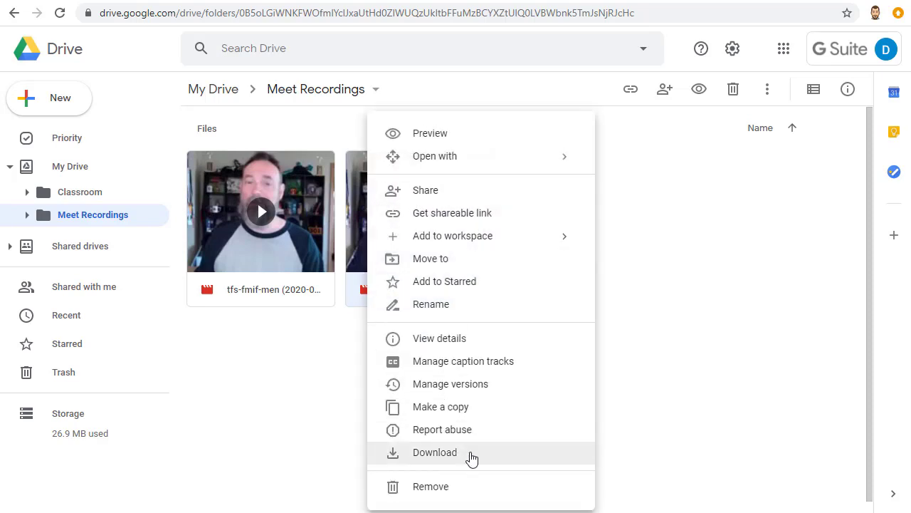
pyautogui.click(356, 242)
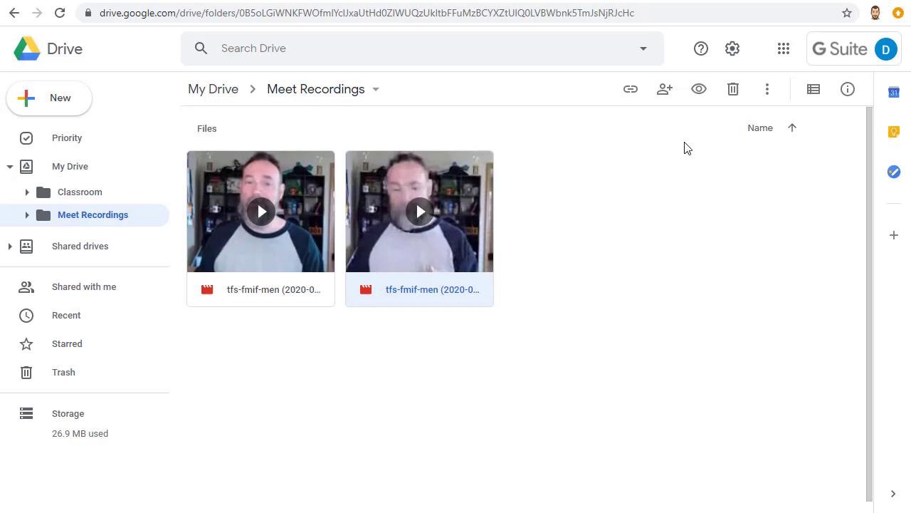
pyautogui.click(769, 90)
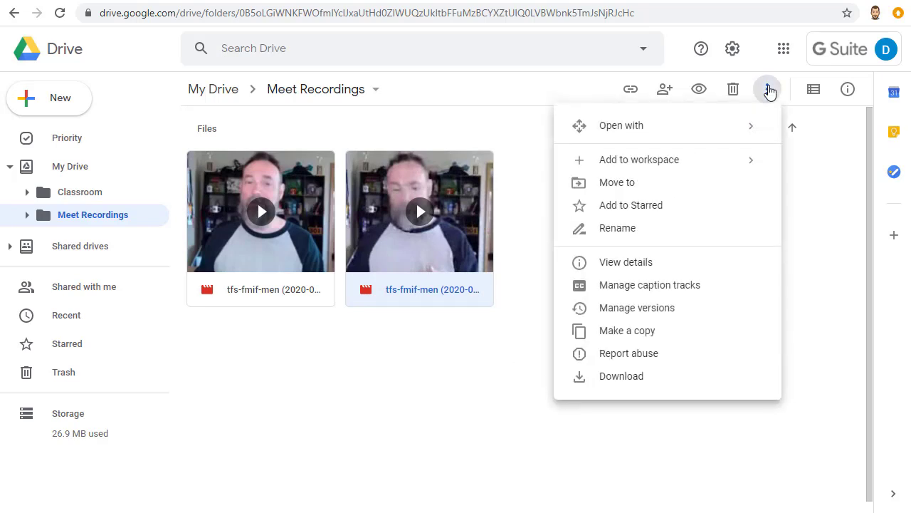